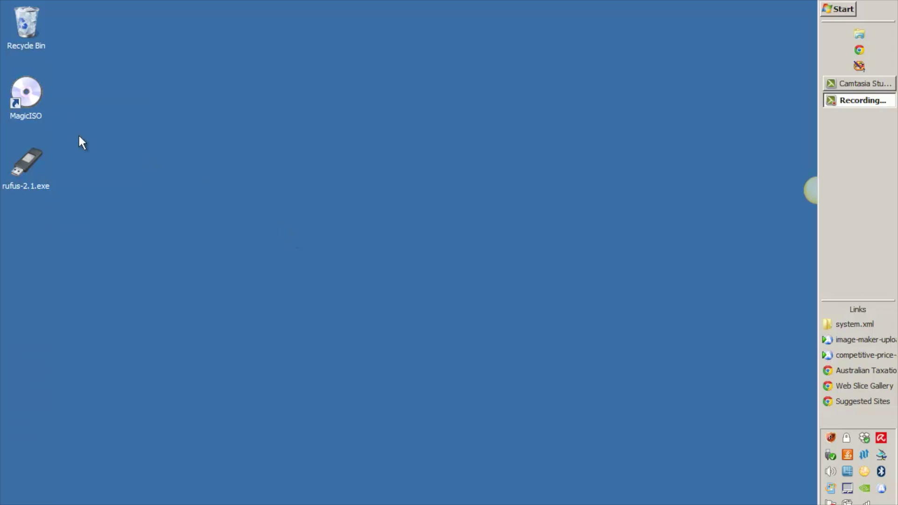
Launch MagicISO in trial mode and start making an ISO from the DVD drive.
click(30, 96)
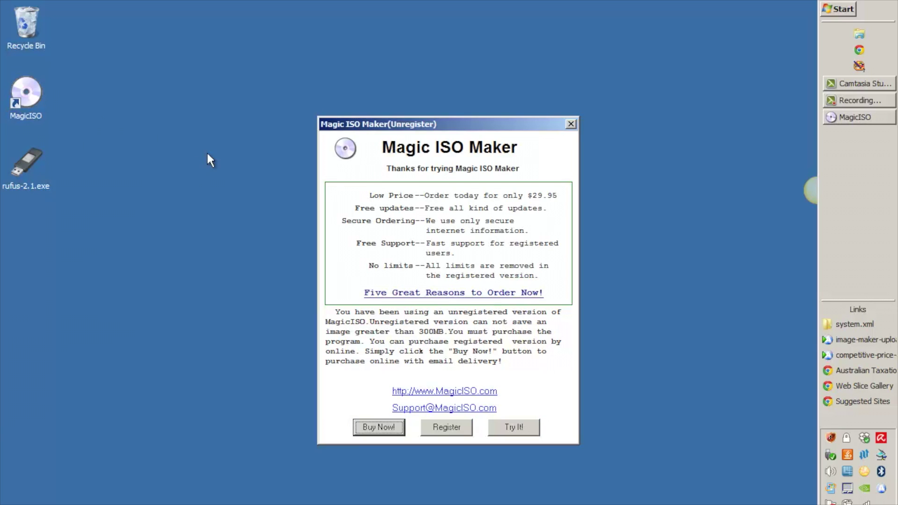
click(536, 429)
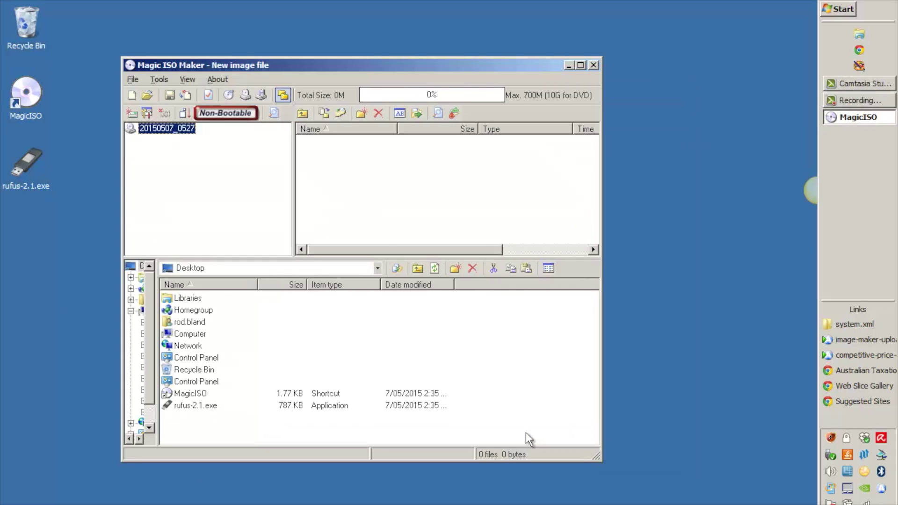
click(165, 79)
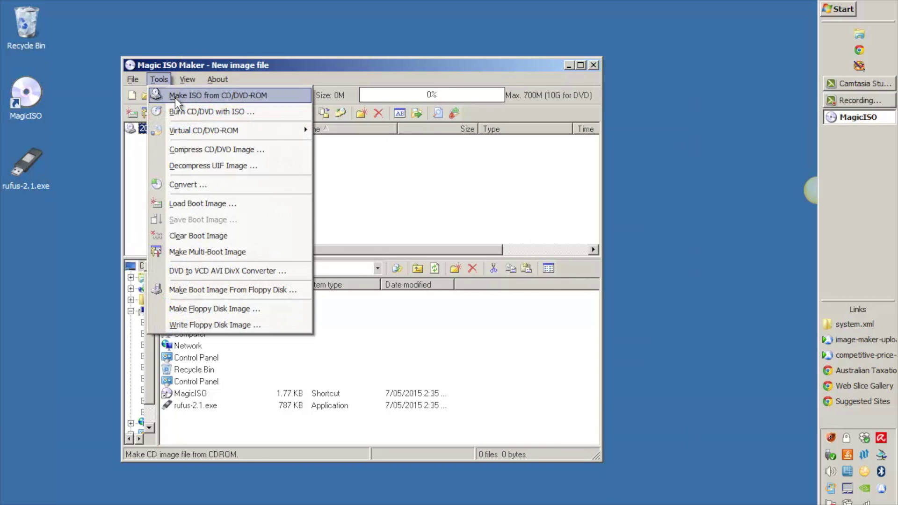
click(175, 96)
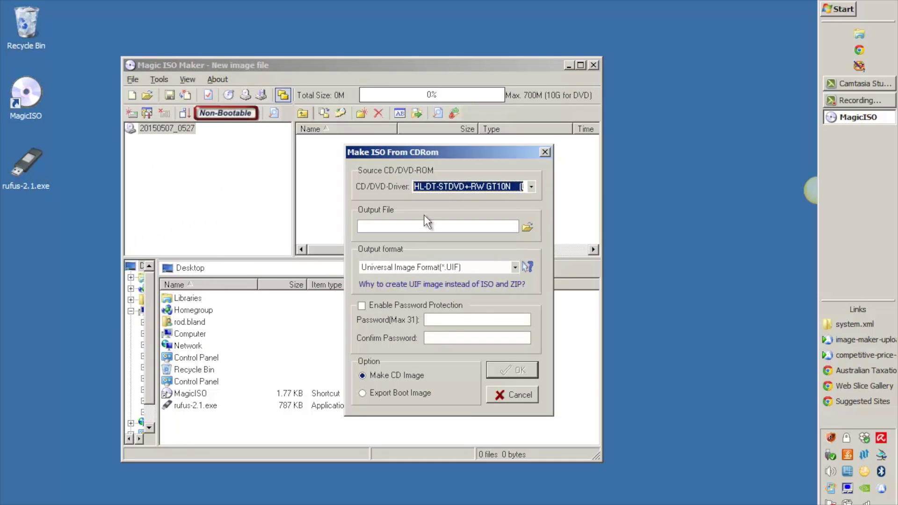
Set the output file to c:\temp\windows7 in Standard ISO format and begin ripping.
click(413, 225)
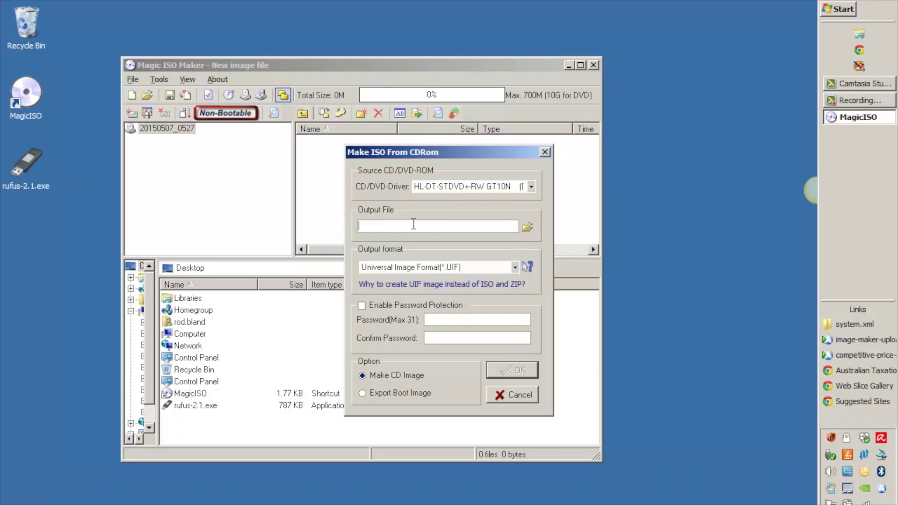
text(c:\temp\wind)
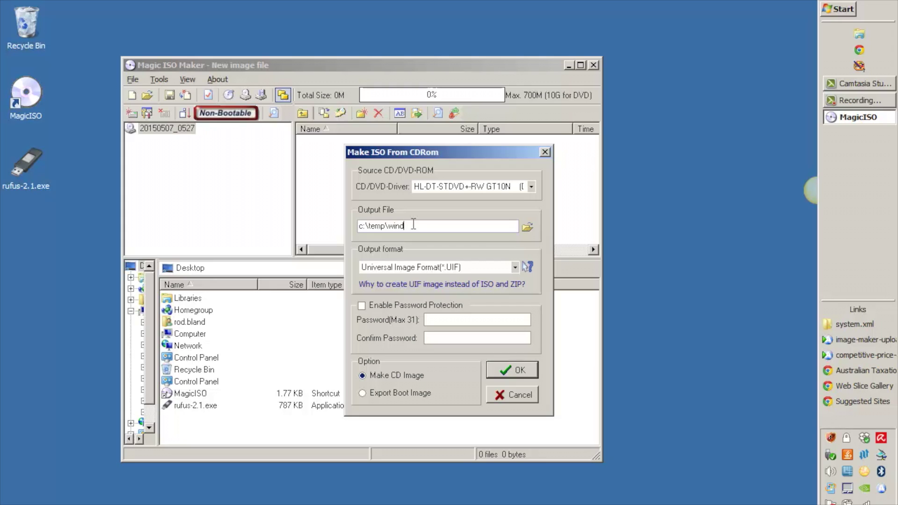
text(ows7)
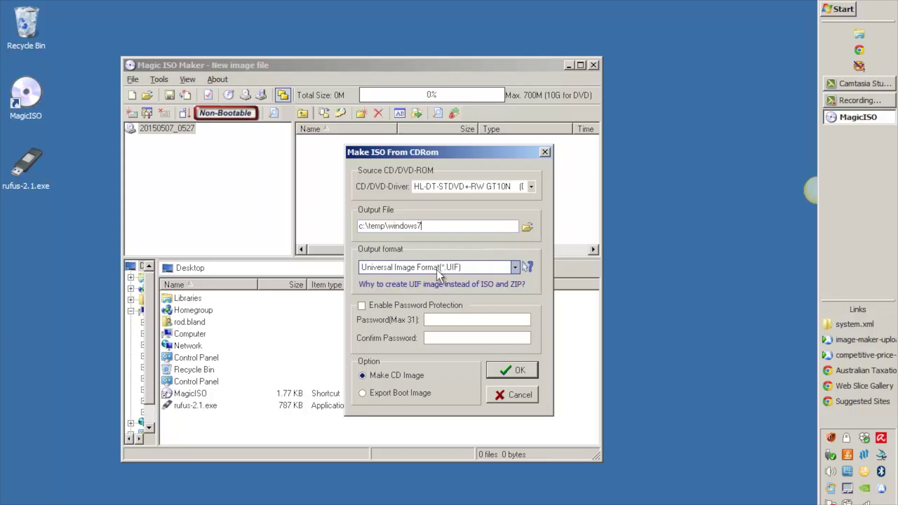
click(436, 270)
click(410, 277)
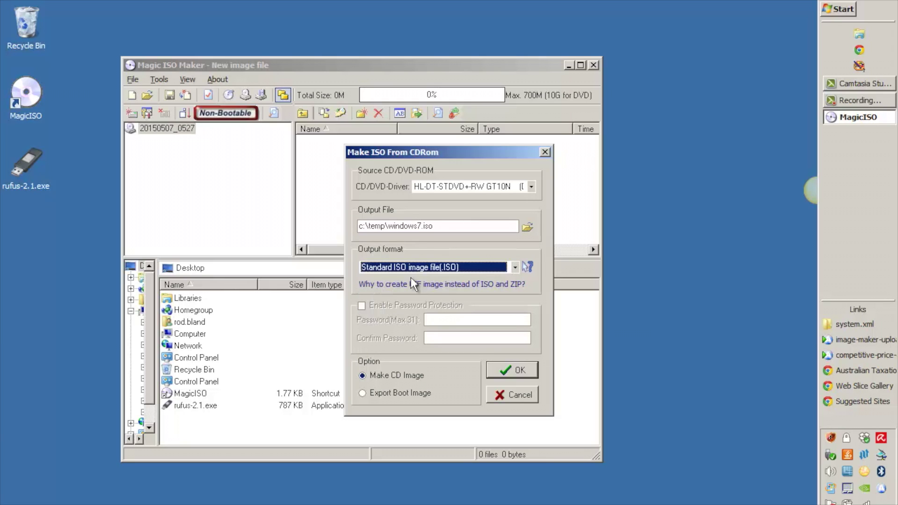
click(510, 369)
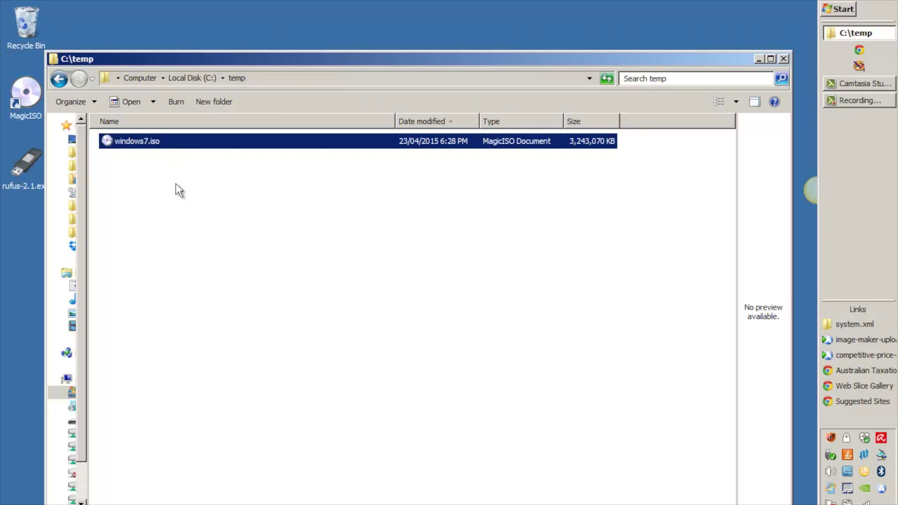
Shift the C:\temp Explorer window showing windows7.iso slightly to the right.
drag(143, 54, 178, 47)
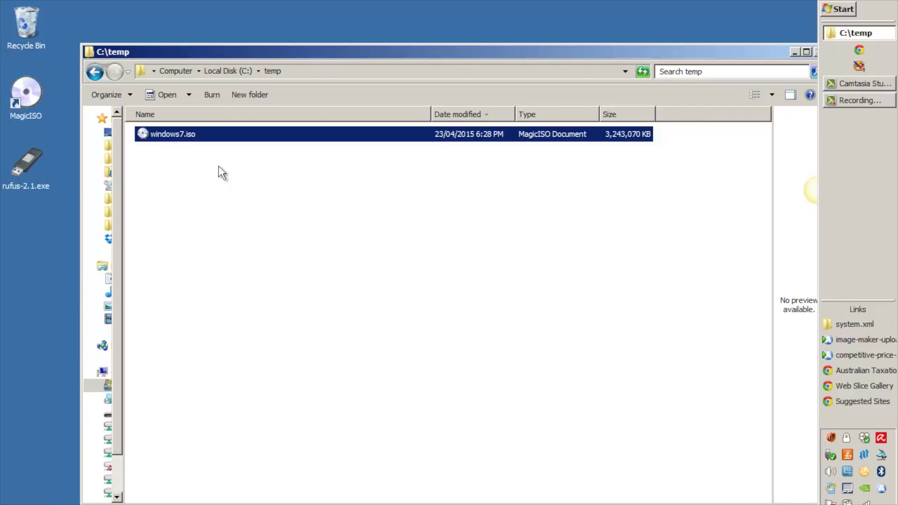
Launch rufus-2.1.exe, dismiss the Avira popup, and select GPT partition scheme for UEFI computer.
double_click(24, 161)
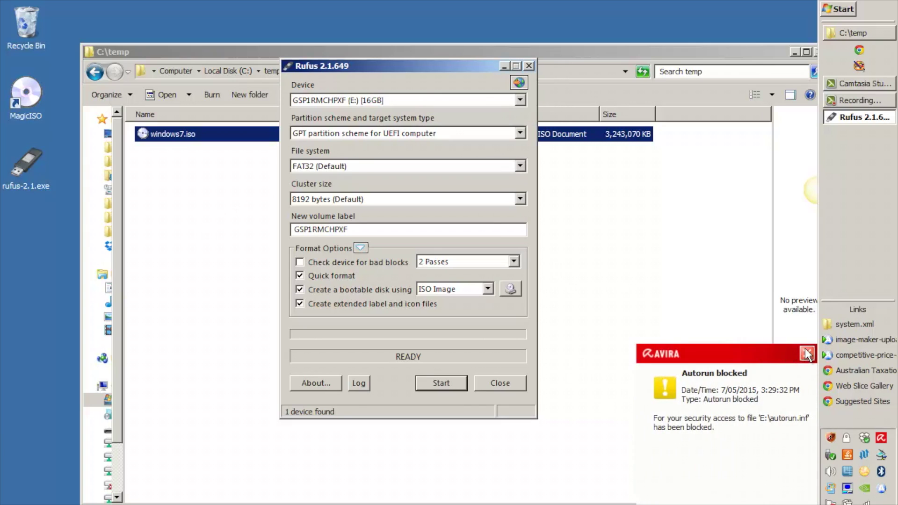
click(806, 354)
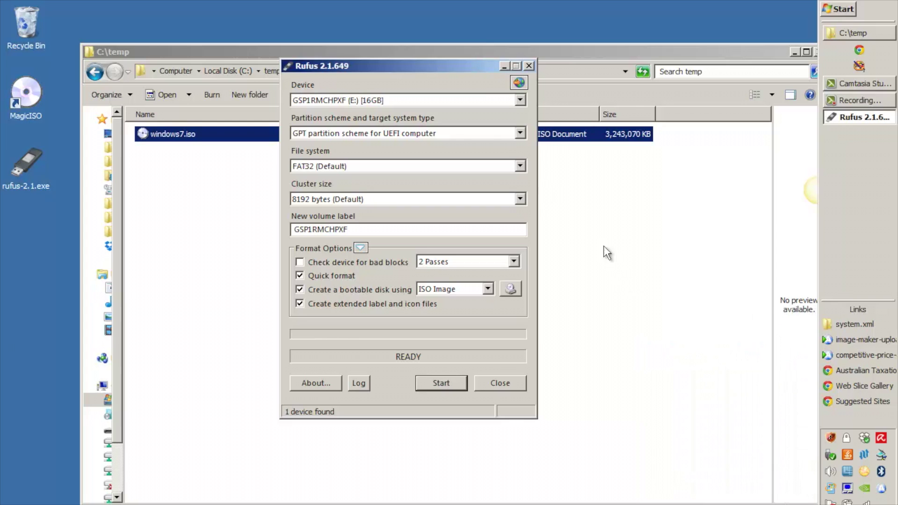
click(404, 135)
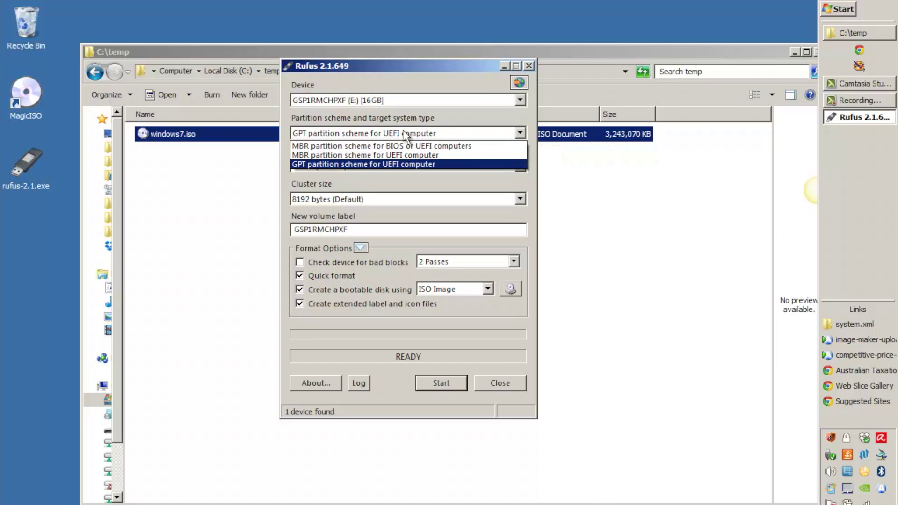
click(363, 164)
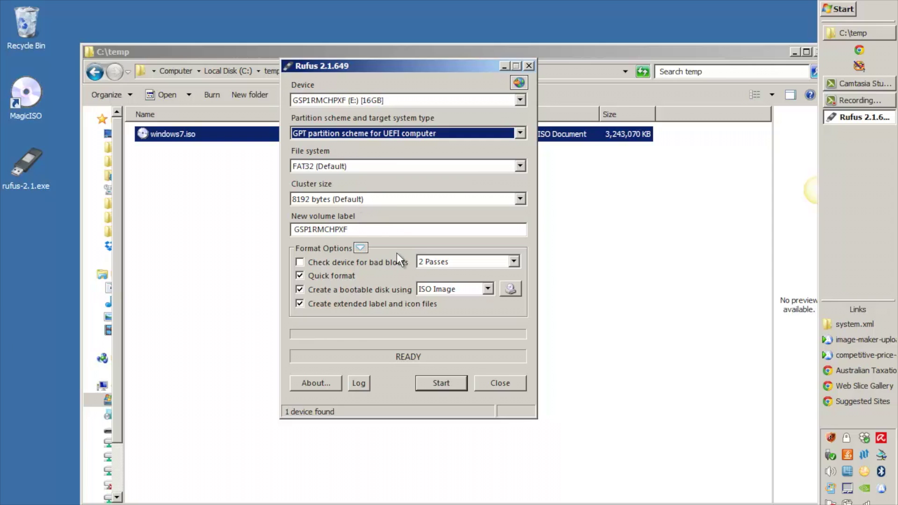
Load C:\temp\windows7.iso as the image and write it to the USB drive, accepting the erase.
click(511, 289)
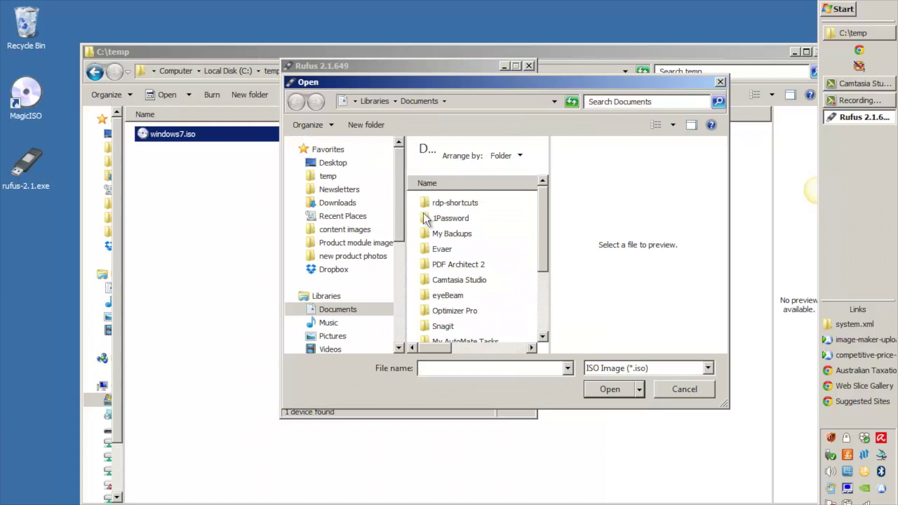
click(338, 178)
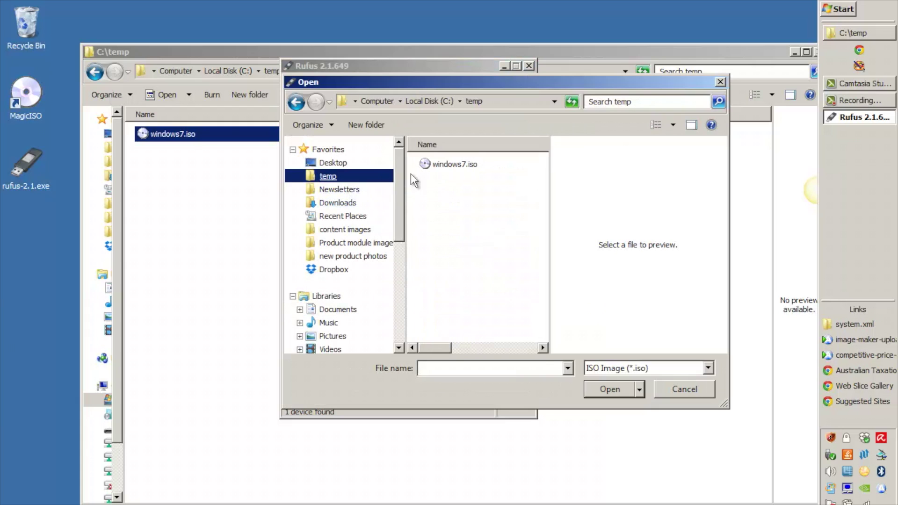
click(463, 165)
click(604, 387)
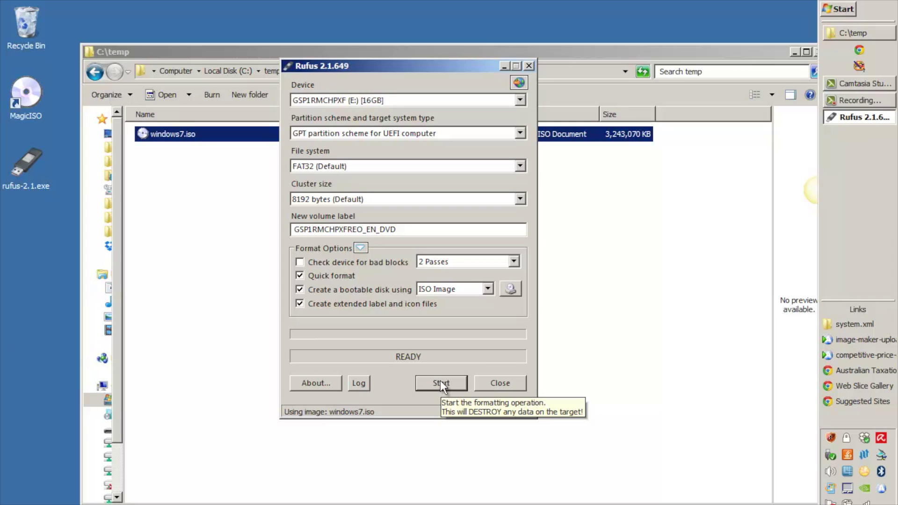
click(440, 383)
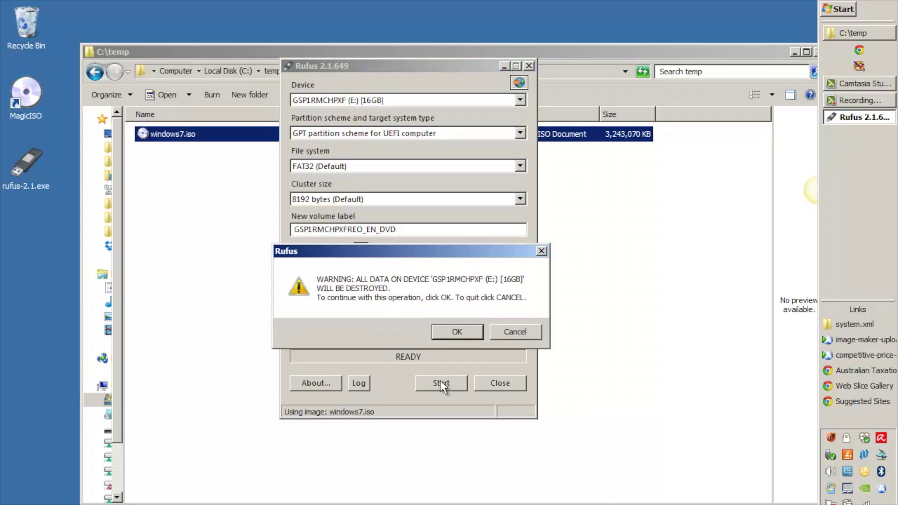
click(455, 330)
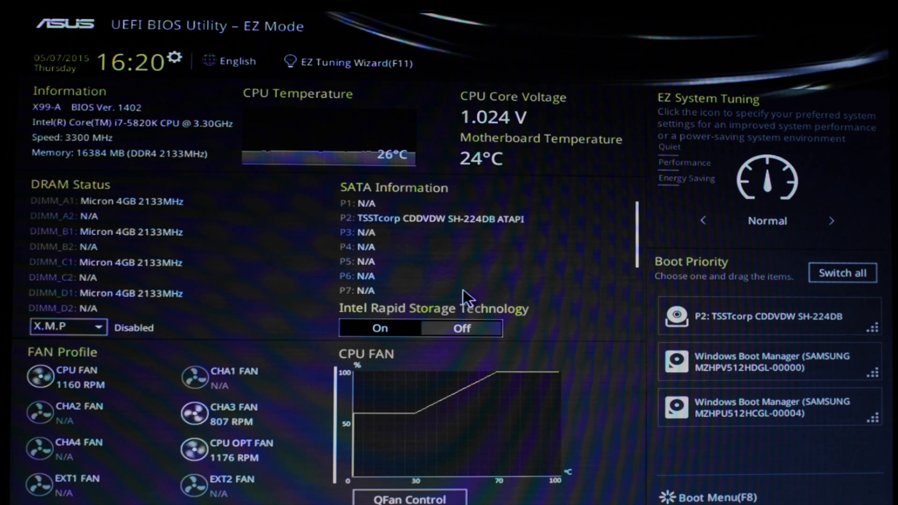
Enter Advanced Mode with F7 and step right to the Boot tab.
key(F7)
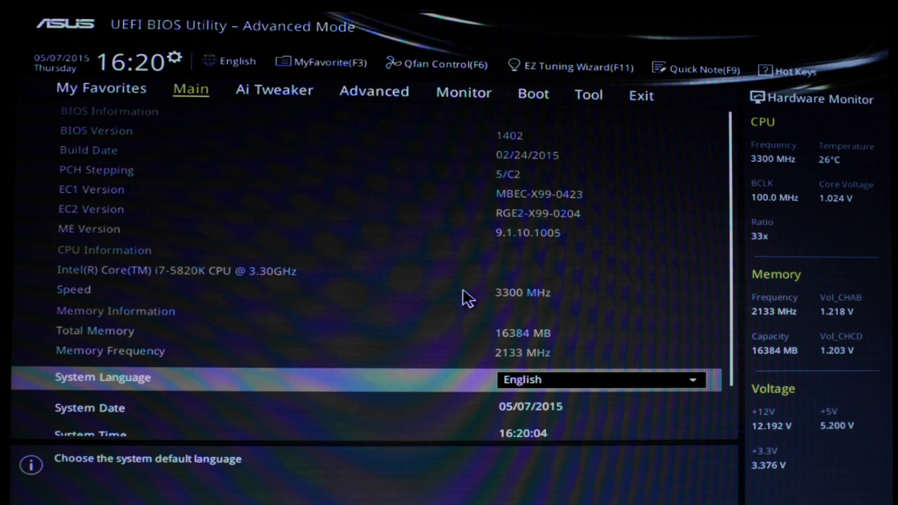
key(Right)
key(Right)
key(Right)
key(Right)
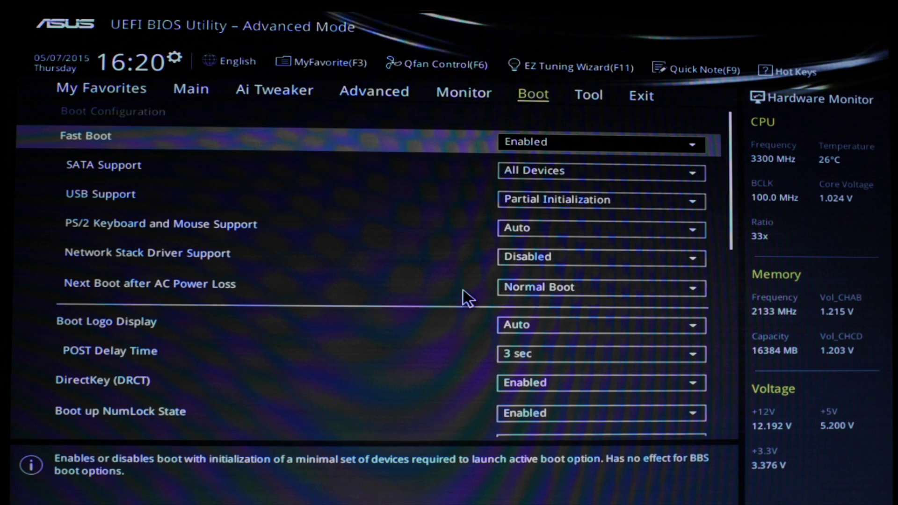
Under CSM, set Boot from PCI-E/PCI Expansion Devices to UEFI driver first.
key(Down)
key(Down)
key(Down)
key(Down)
key(Down)
key(Down)
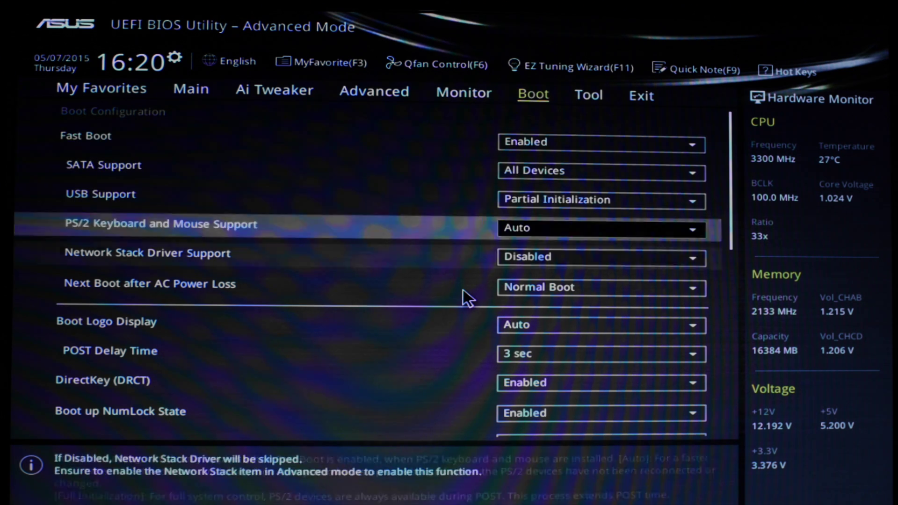
key(Down)
key(Down)
key(Down)
key(Down)
key(Down)
key(Down)
key(Down)
key(Down)
key(Down)
key(Down)
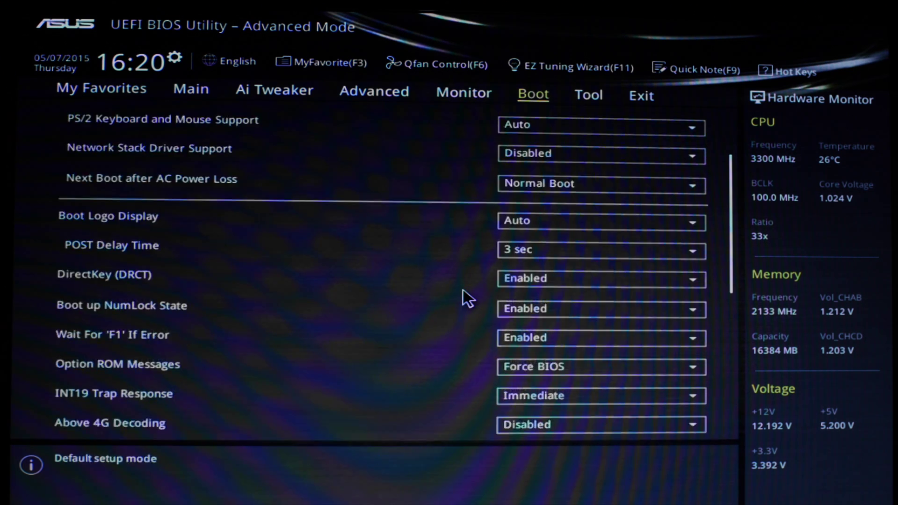
key(Down)
key(Up)
key(Up)
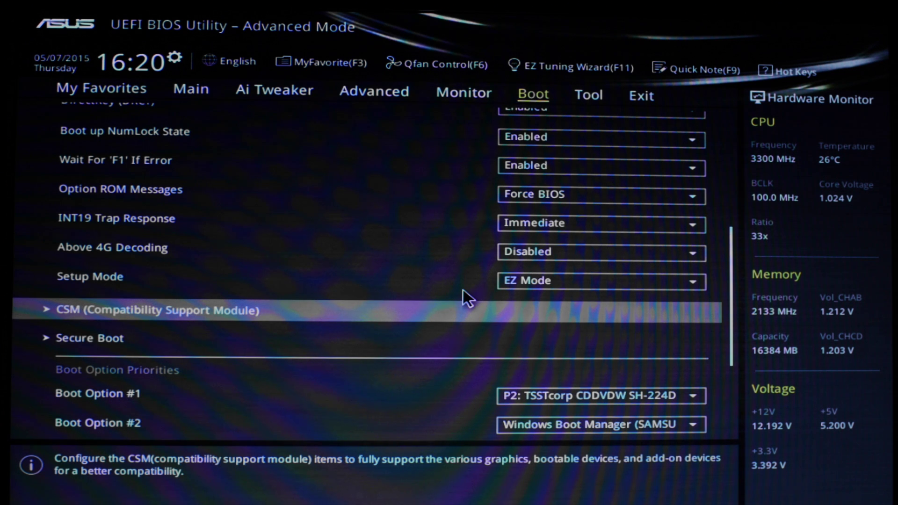
key(Return)
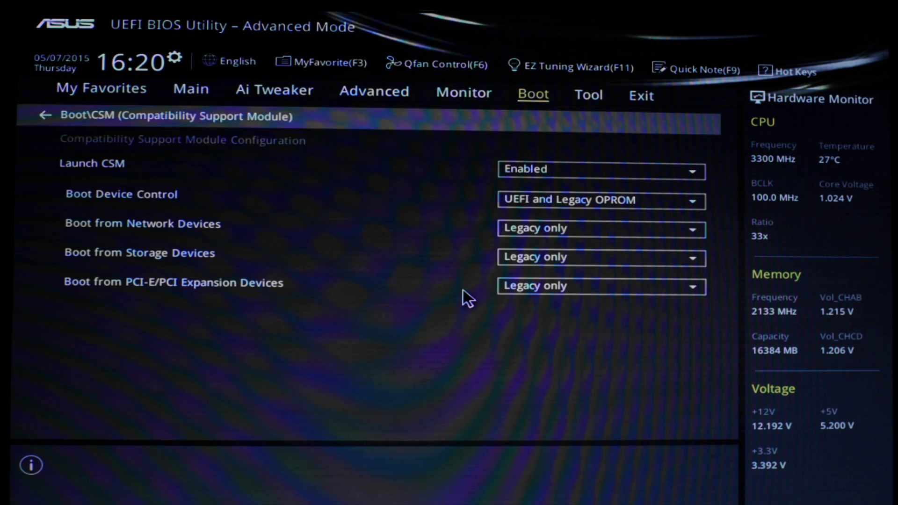
key(Down)
key(Down)
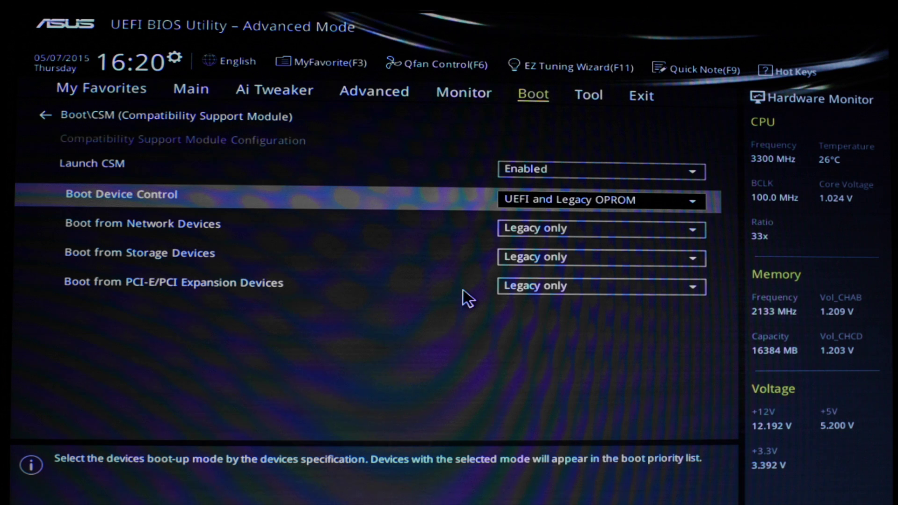
key(Down)
key(Down)
key(Down)
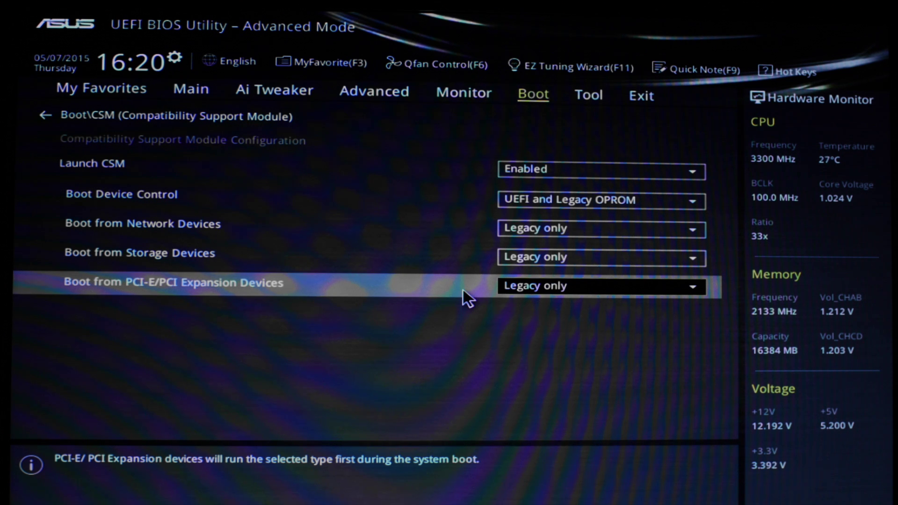
key(Return)
key(Down)
key(Return)
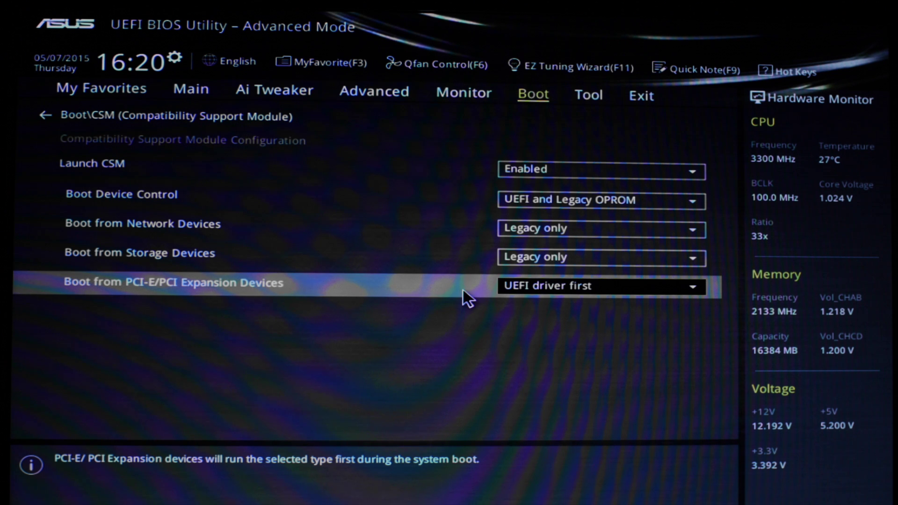
key(Right)
key(Right)
Choose Save Changes & Reset to save the BIOS settings and restart.
key(Down)
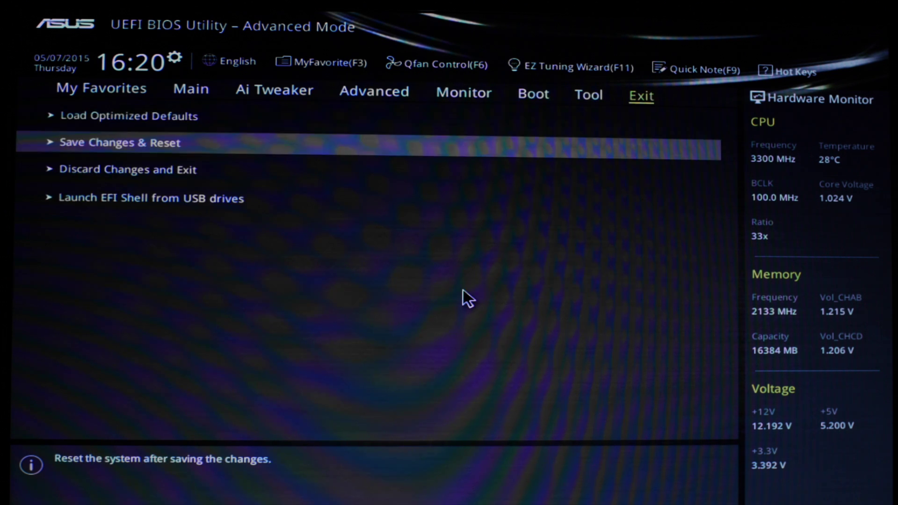
key(Return)
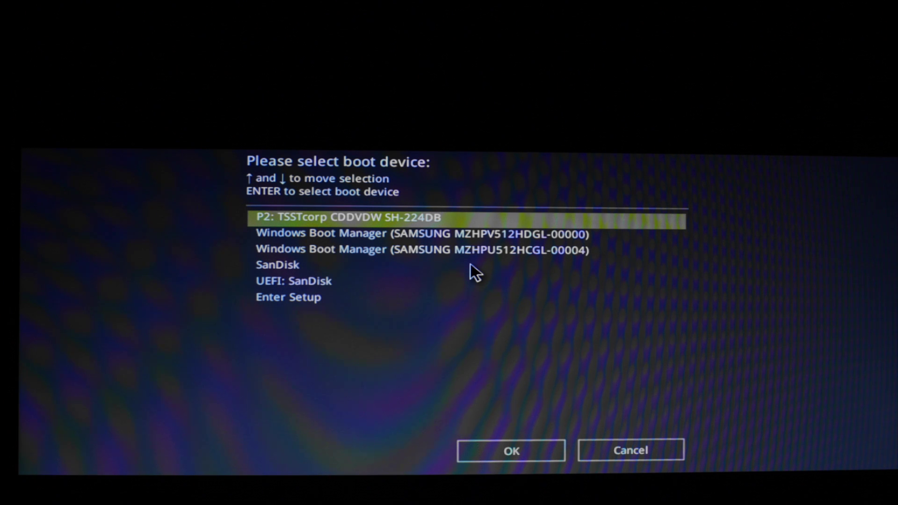
Select UEFI: SanDisk in the boot device menu and boot from it.
key(Down)
key(Down)
key(Down)
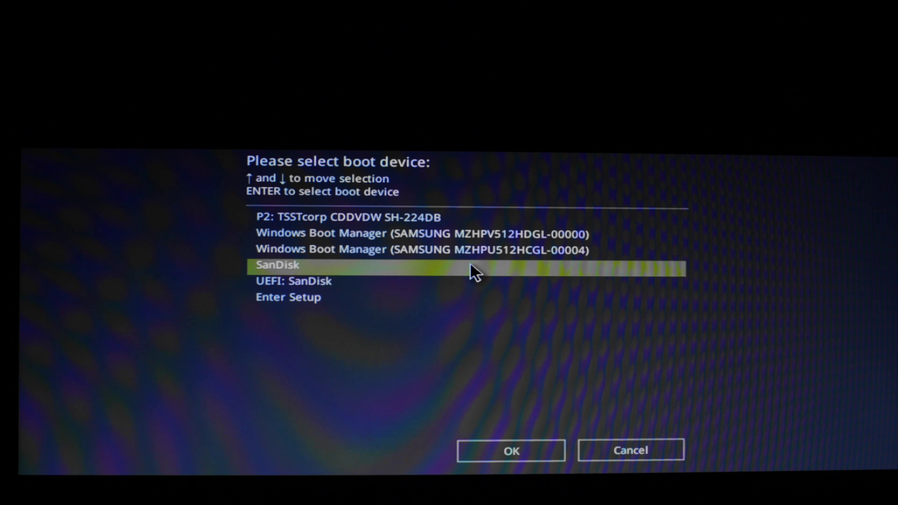
key(Down)
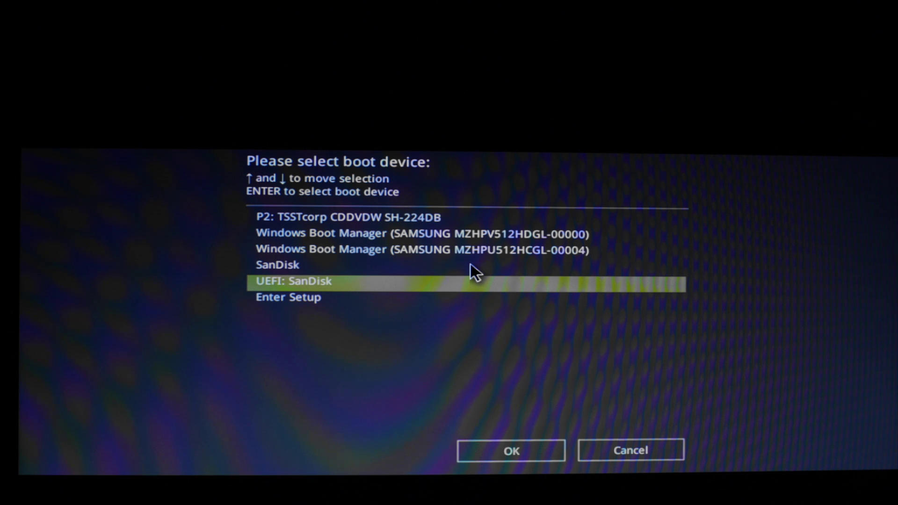
key(Return)
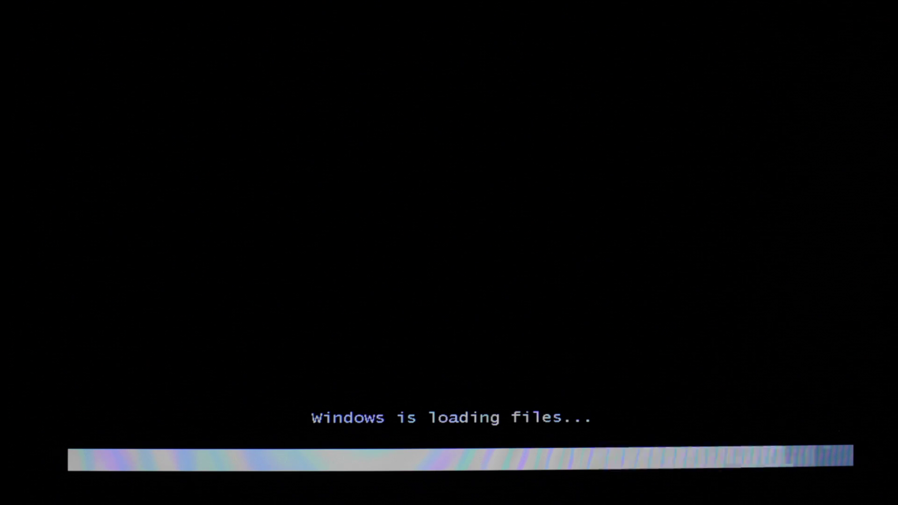